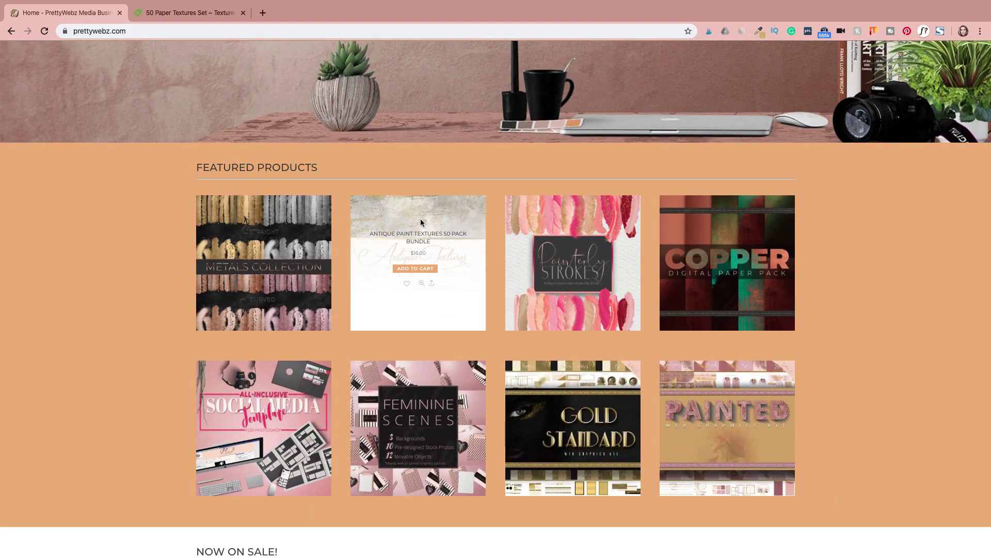
- Open the Antique Paint Textures bundle page and enlarge its Zoom-Display gallery image
{"action": "left_click", "coordinate": [420, 222]}
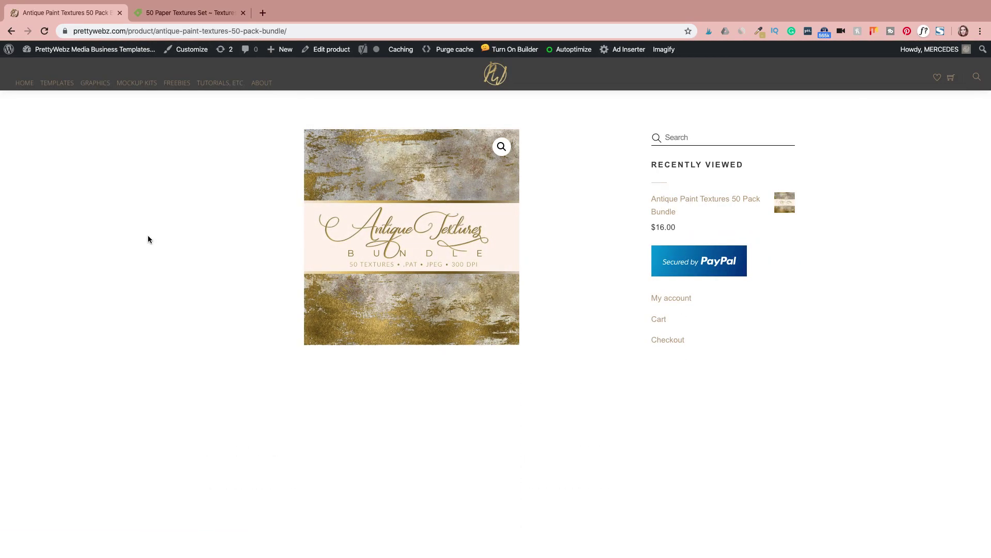
{"action": "scroll", "coordinate": [148, 239], "scroll_direction": "down", "scroll_amount": 2}
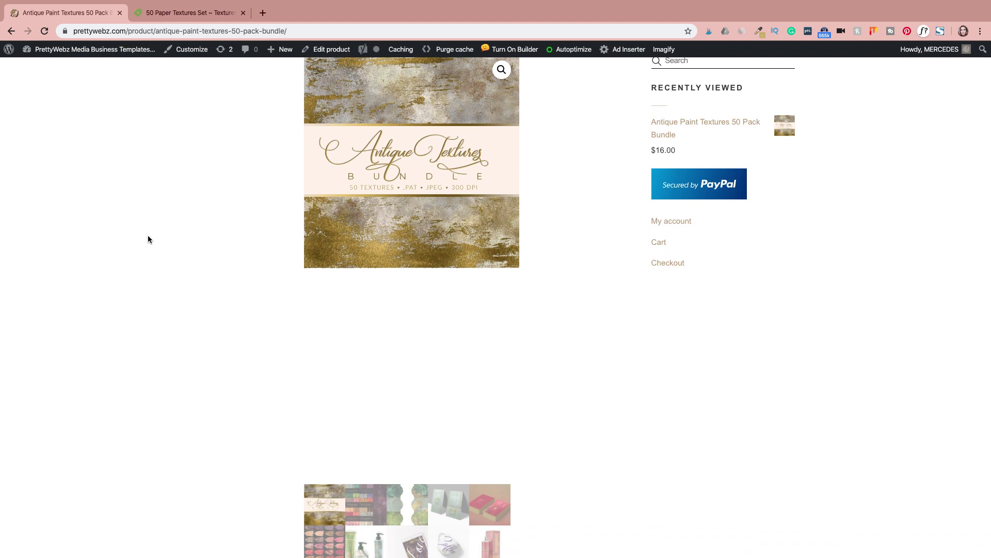
{"action": "scroll", "coordinate": [148, 239], "scroll_direction": "down", "scroll_amount": 4}
{"action": "left_click", "coordinate": [343, 299]}
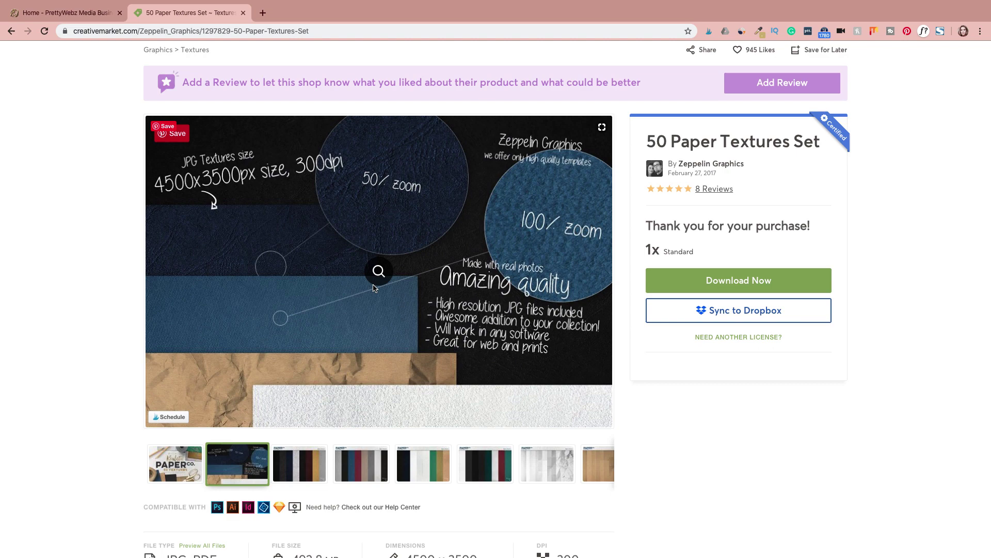
- Enlarge the 50 Paper Textures Set product image, then close the enlarged view
{"action": "left_click", "coordinate": [379, 274]}
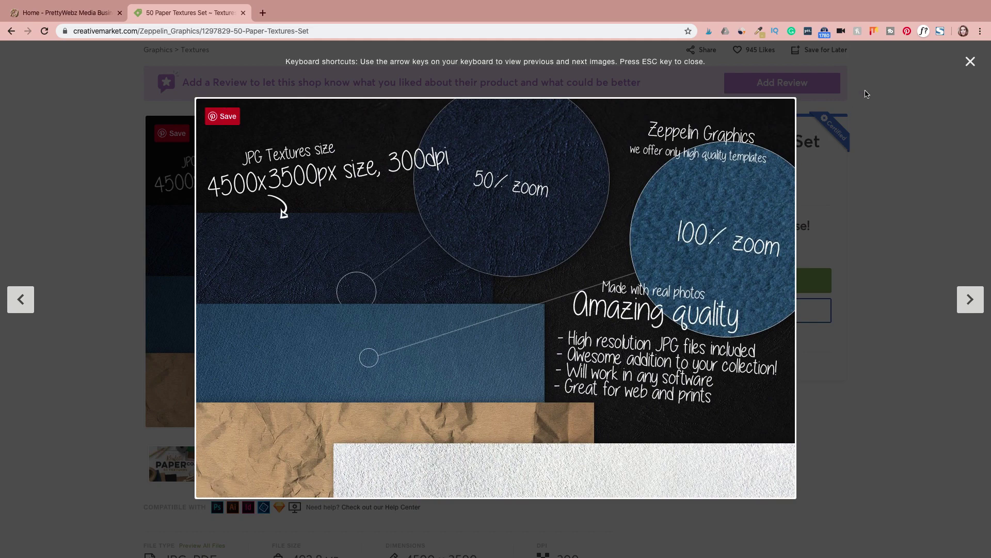
{"action": "left_click", "coordinate": [971, 61]}
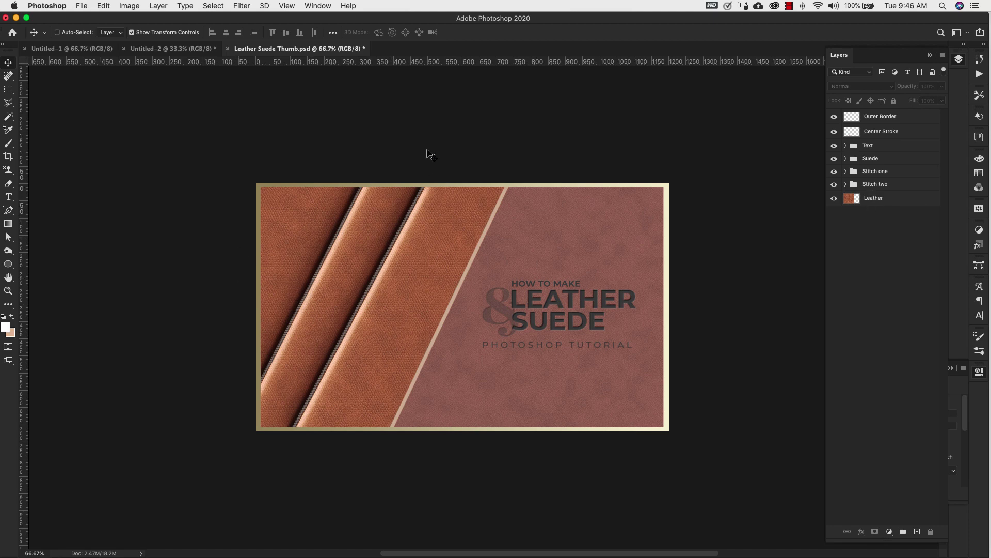
- Define the whole thumbnail as a pattern named 'Leather Suede Thumb.psd' via Edit > Define Pattern
{"action": "left_click", "coordinate": [102, 6]}
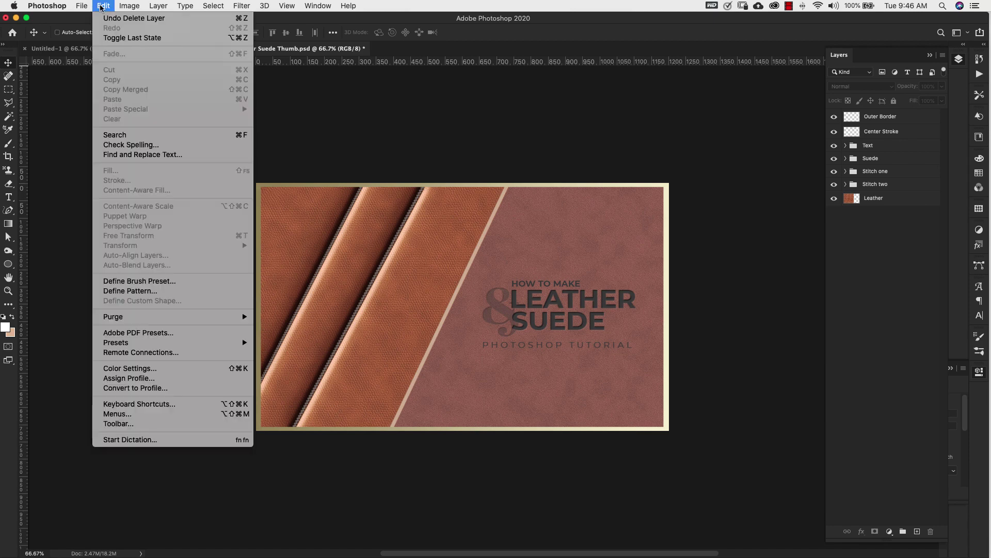
{"action": "left_click", "coordinate": [133, 291]}
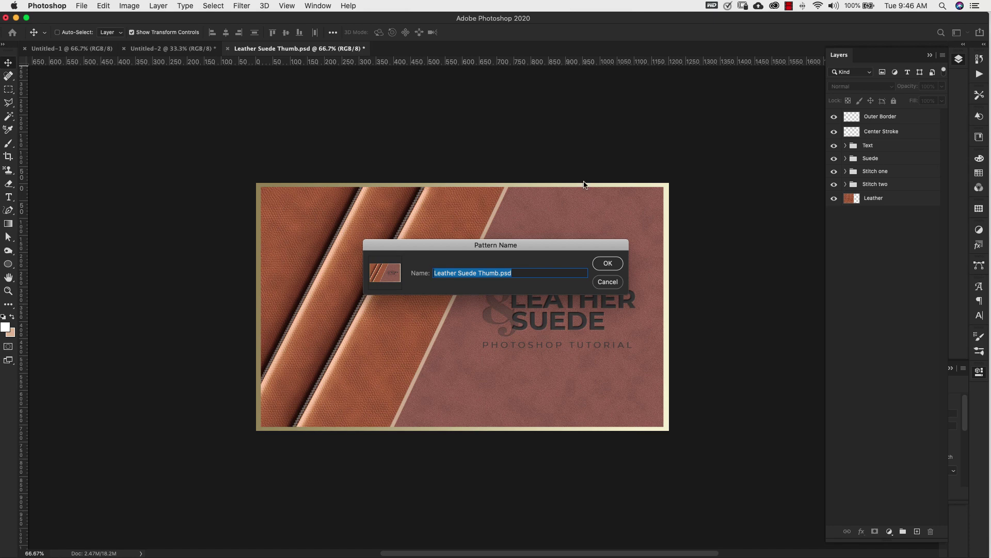
{"action": "left_click", "coordinate": [606, 264]}
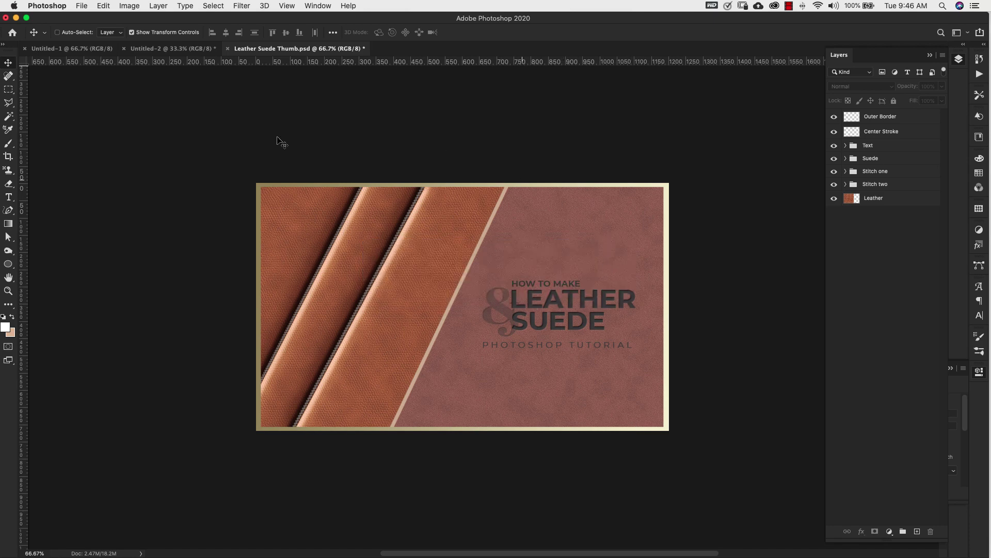
- Draw a 444 px white circle over the upper-left leather stripes with the Ellipse Tool
{"action": "left_click", "coordinate": [9, 265]}
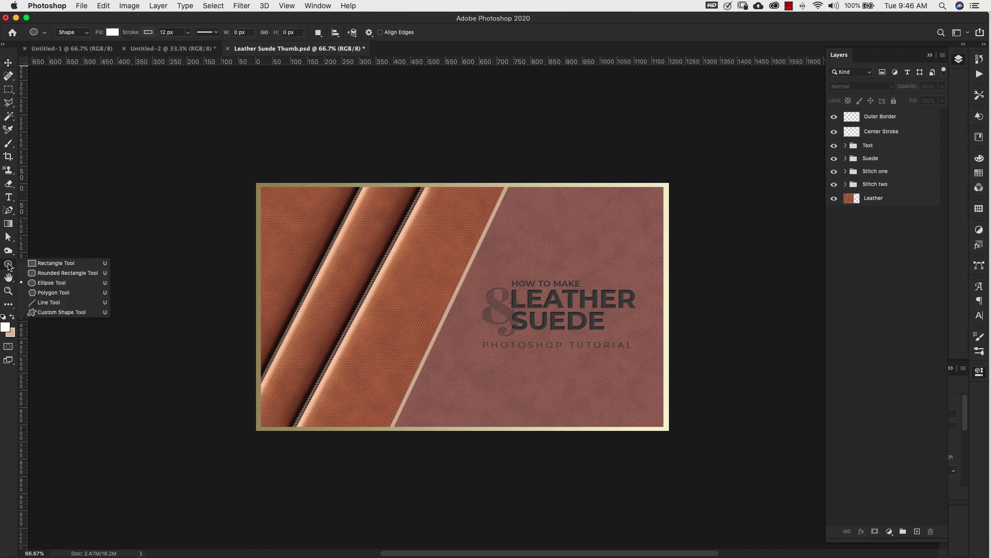
{"action": "left_click", "coordinate": [57, 284]}
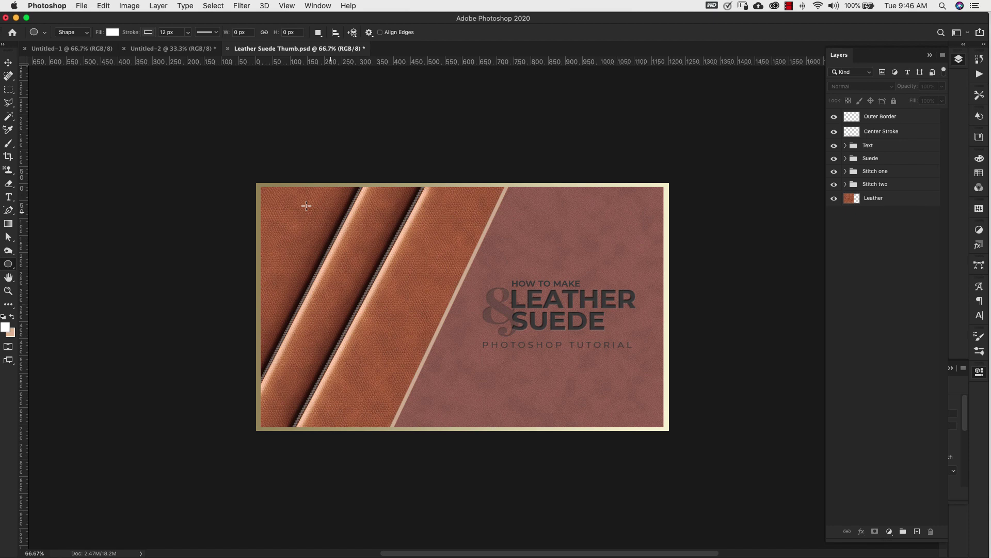
{"action": "left_click_drag", "start_coordinate": [263, 178], "coordinate": [413, 362]}
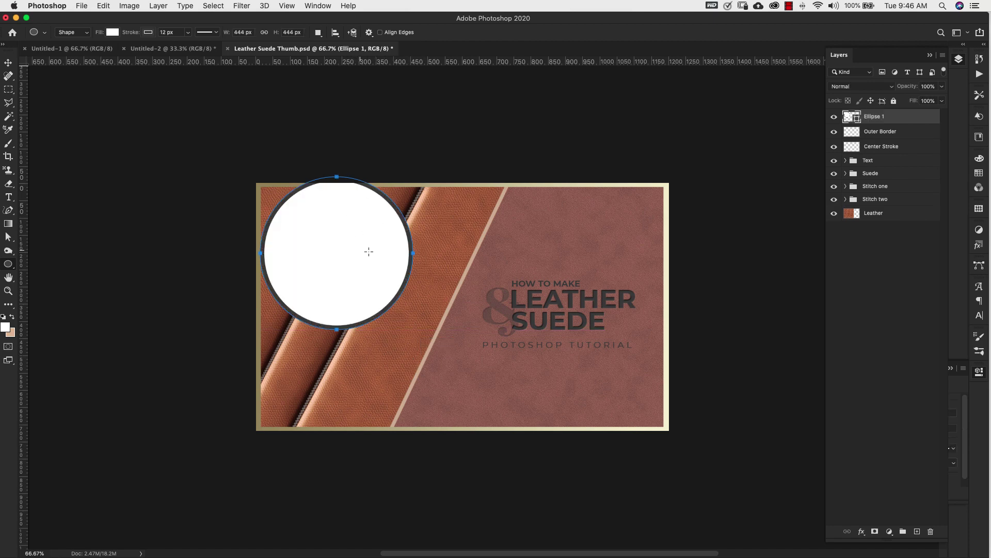
- Set the circle's stroke to No Color to remove its outline
{"action": "left_click", "coordinate": [149, 32]}
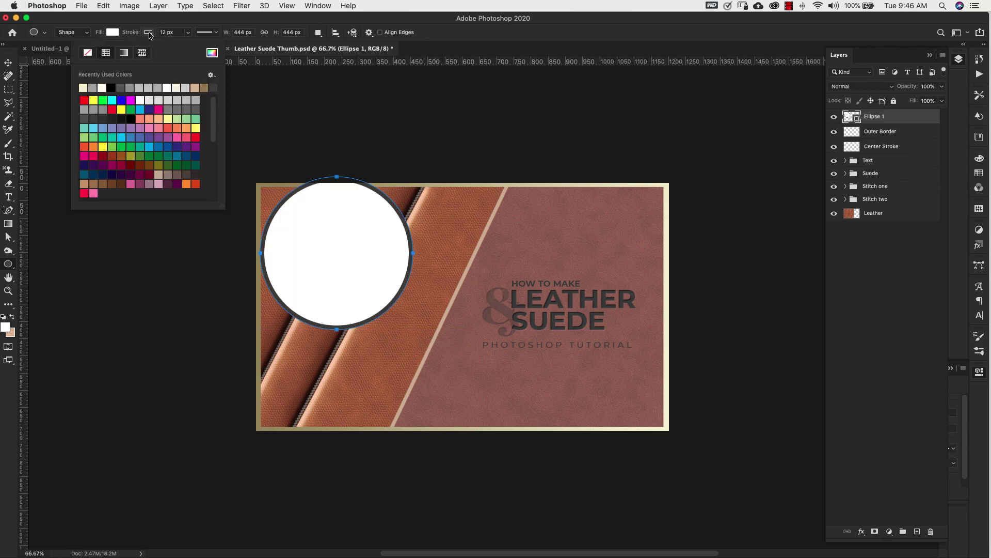
{"action": "left_click", "coordinate": [86, 55]}
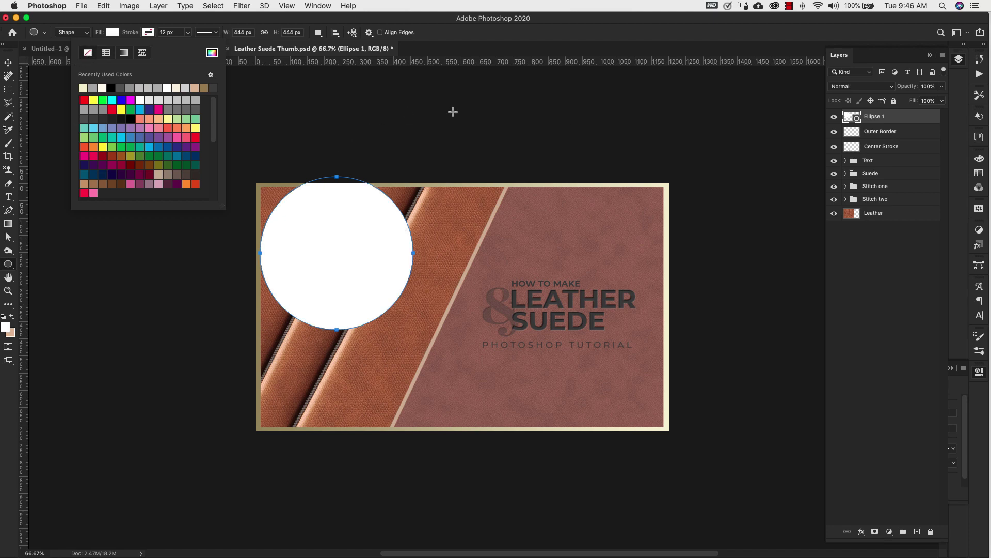
{"action": "key", "text": "Return"}
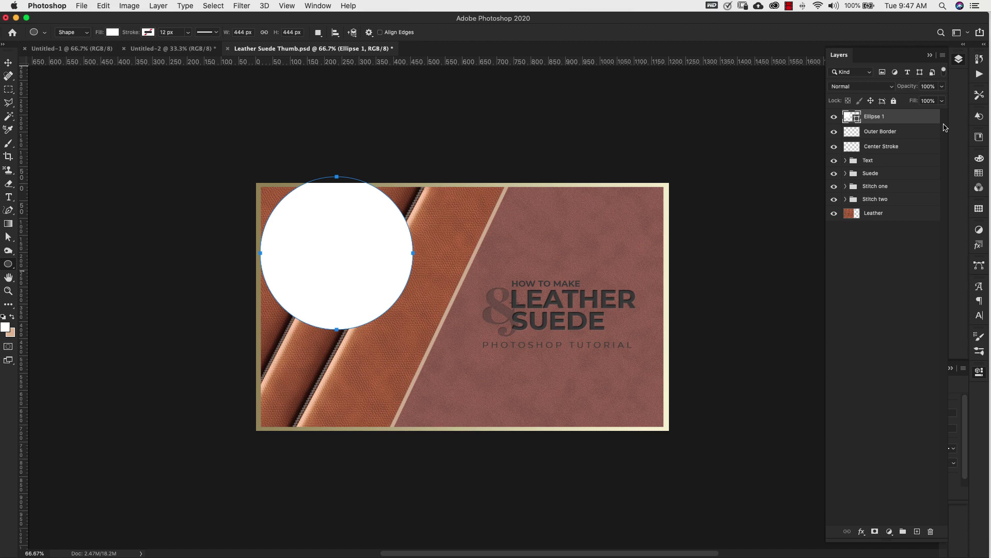
- Add a 10 px inside Stroke effect to Ellipse 1 using a Gradient fill type
{"action": "double_click", "coordinate": [925, 119]}
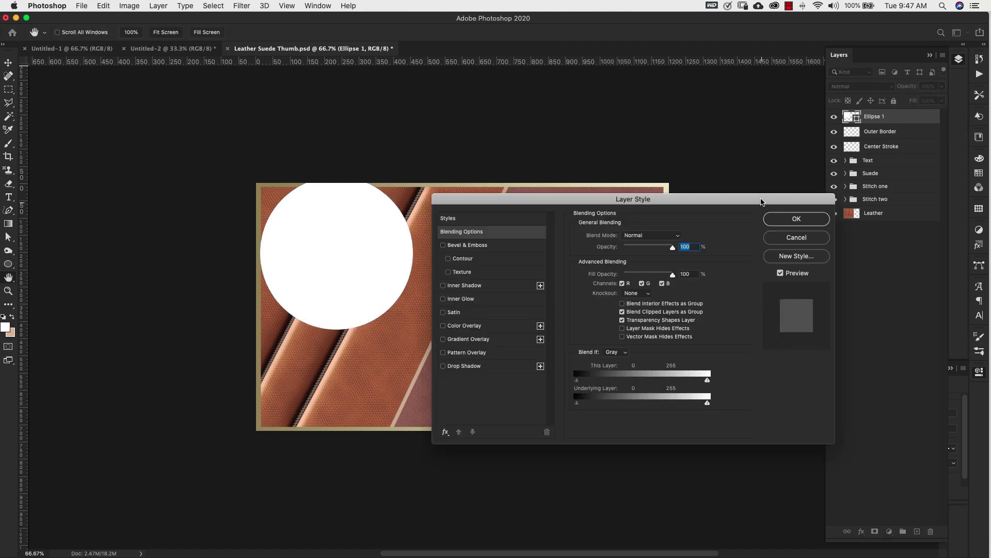
{"action": "left_click_drag", "start_coordinate": [761, 201], "coordinate": [746, 277]}
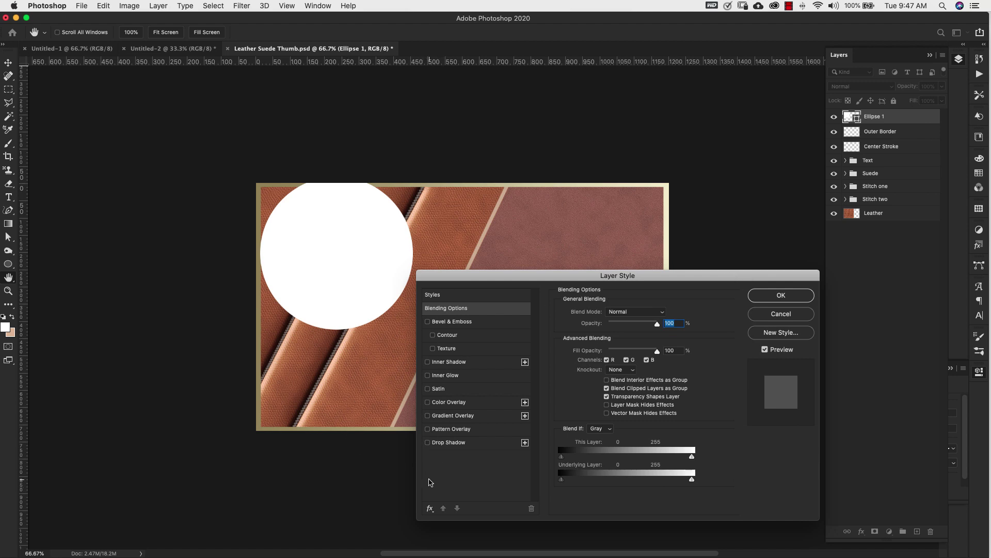
{"action": "left_click", "coordinate": [429, 508]}
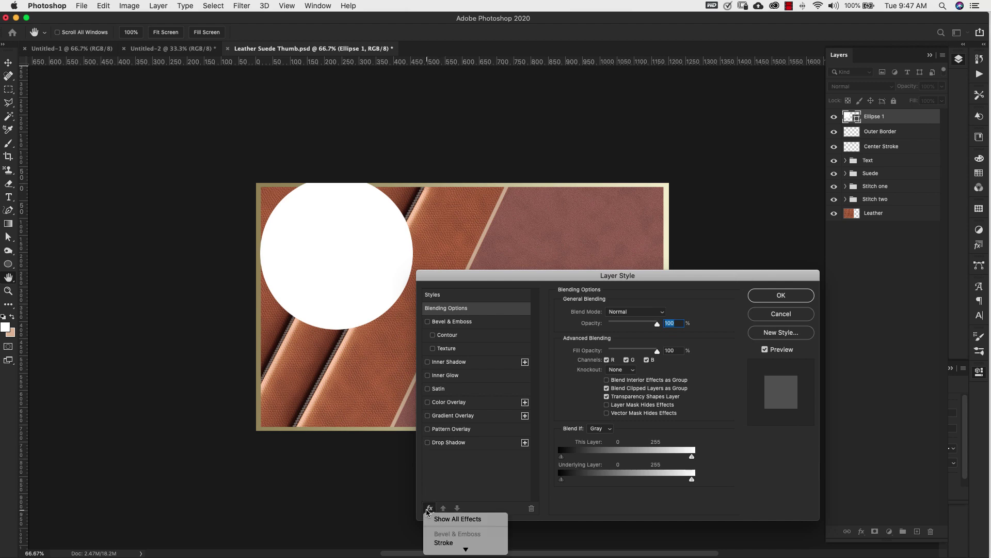
{"action": "left_click", "coordinate": [443, 542]}
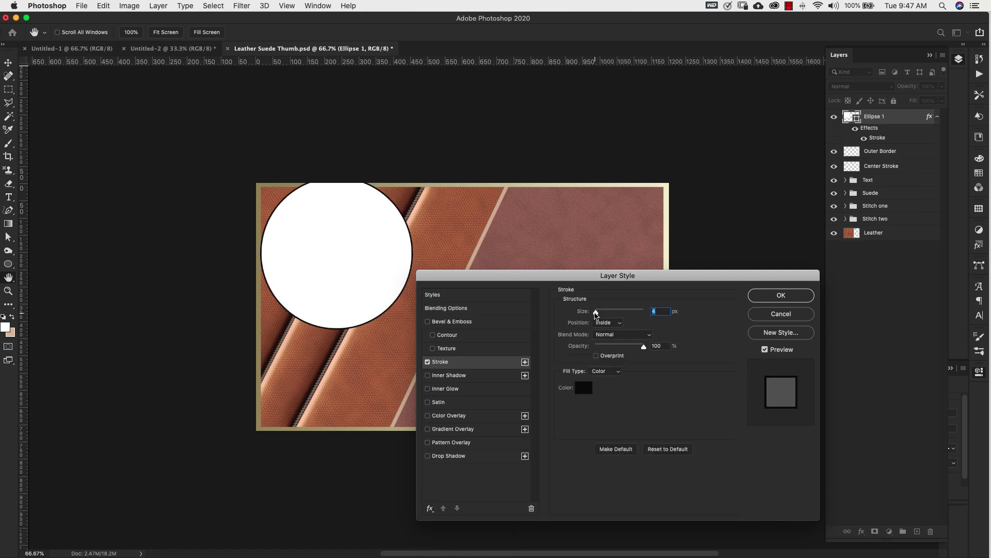
{"action": "left_click_drag", "start_coordinate": [596, 313], "coordinate": [600, 313]}
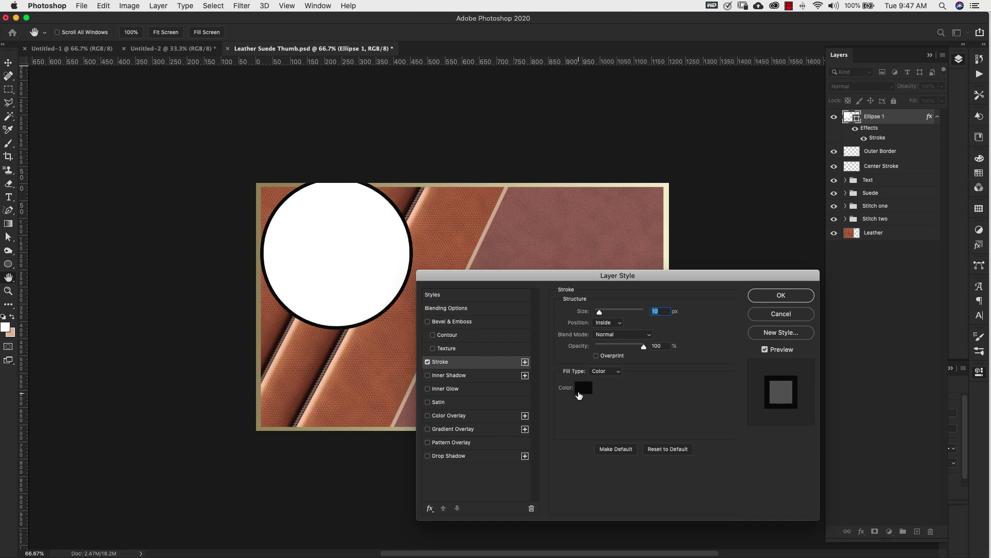
{"action": "left_click", "coordinate": [605, 372]}
- Fill the stroke with the Gold 7 gradient at 50% scale and enable Drop Shadow
{"action": "left_click", "coordinate": [605, 379]}
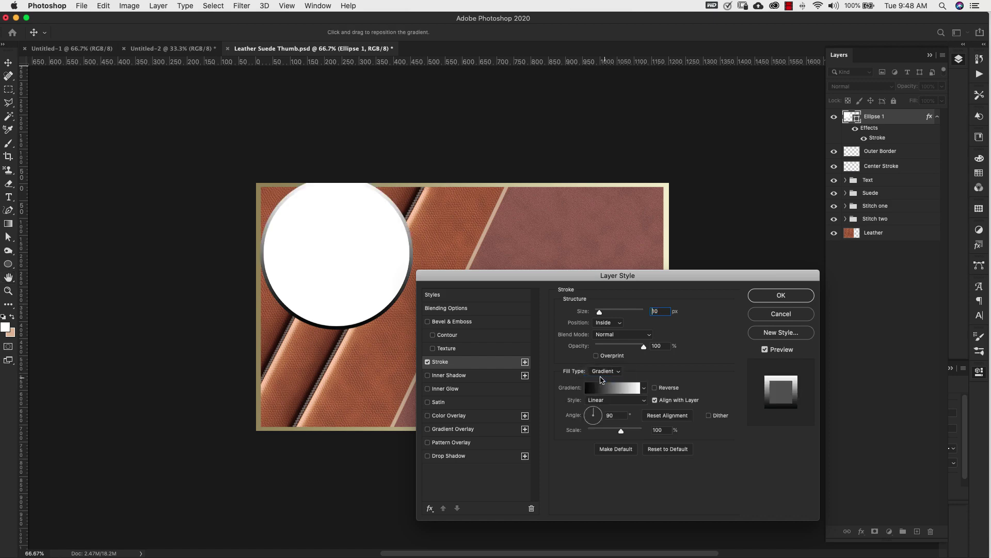
{"action": "left_click", "coordinate": [615, 391]}
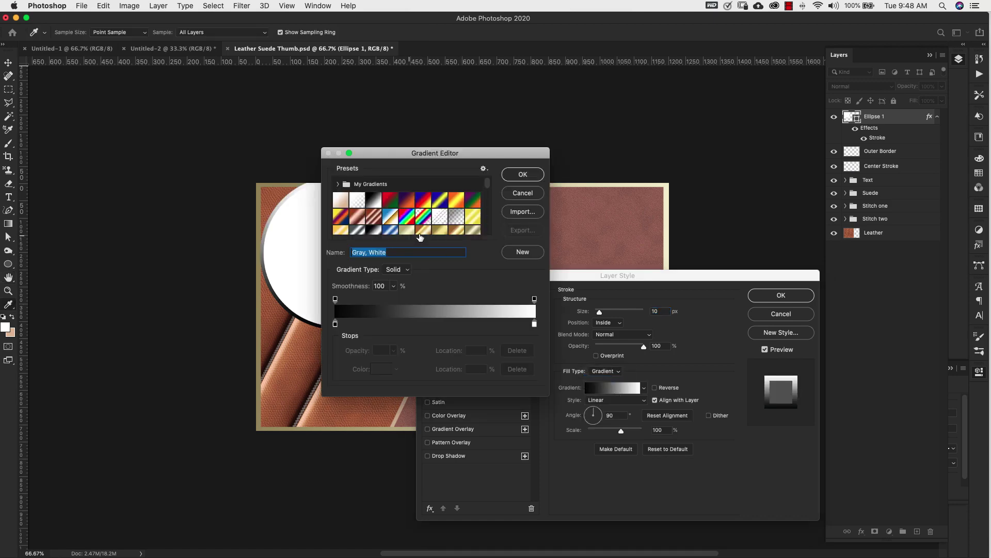
{"action": "left_click", "coordinate": [446, 230]}
{"action": "left_click_drag", "start_coordinate": [415, 158], "coordinate": [596, 126]}
{"action": "left_click", "coordinate": [652, 197]}
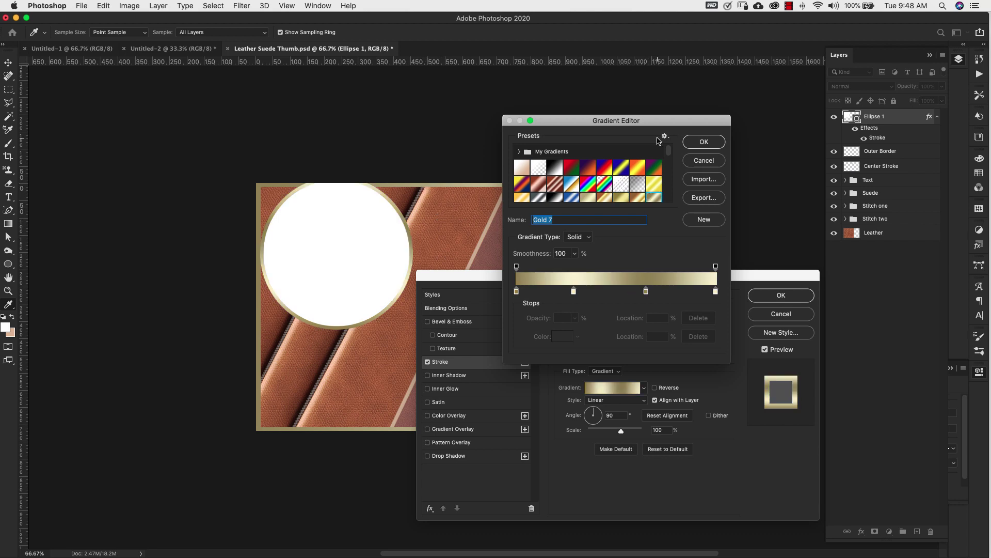
{"action": "left_click", "coordinate": [703, 144]}
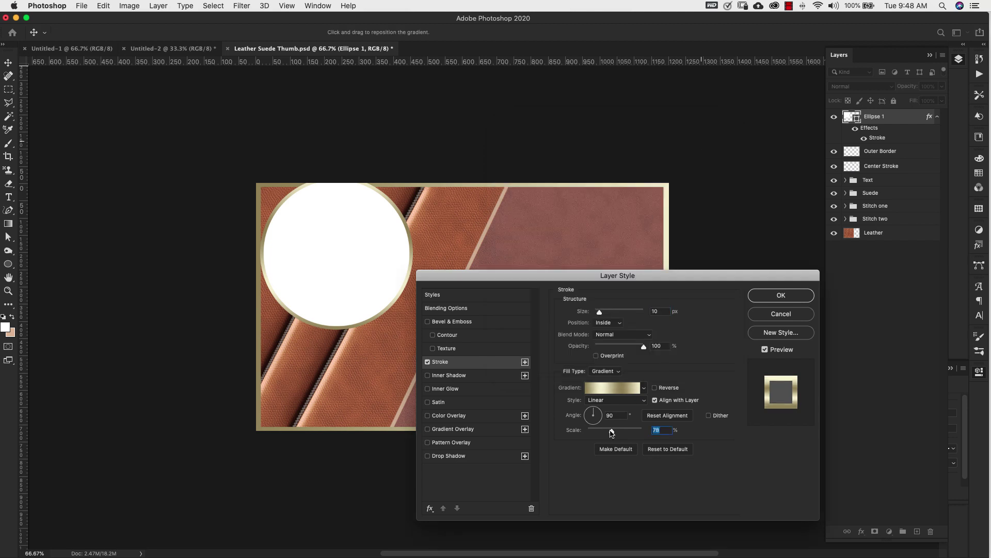
{"action": "left_click_drag", "start_coordinate": [621, 430], "coordinate": [601, 433]}
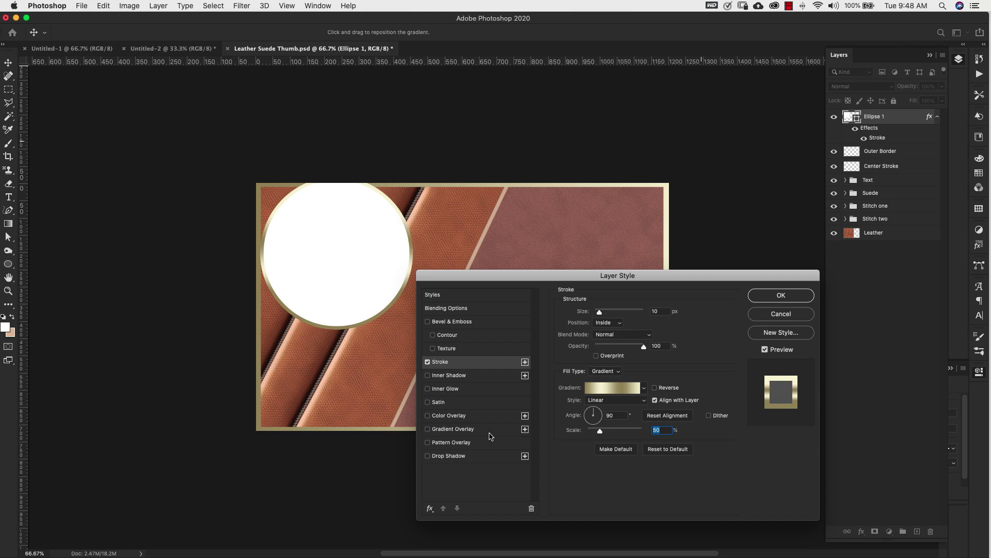
{"action": "left_click", "coordinate": [442, 455]}
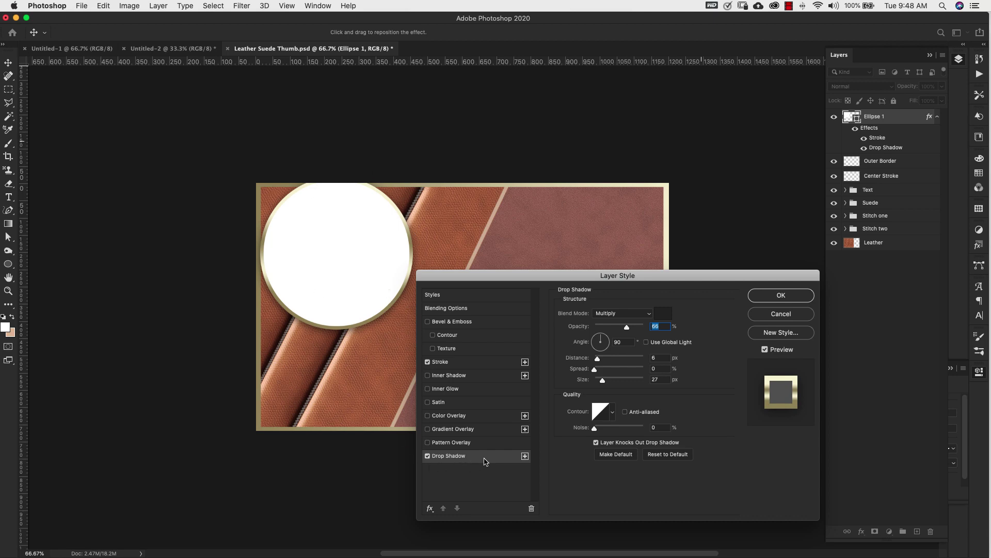
- Set the drop shadow to #262626 at 75% opacity, 10 px distance and 30 px size
{"action": "left_click", "coordinate": [663, 313]}
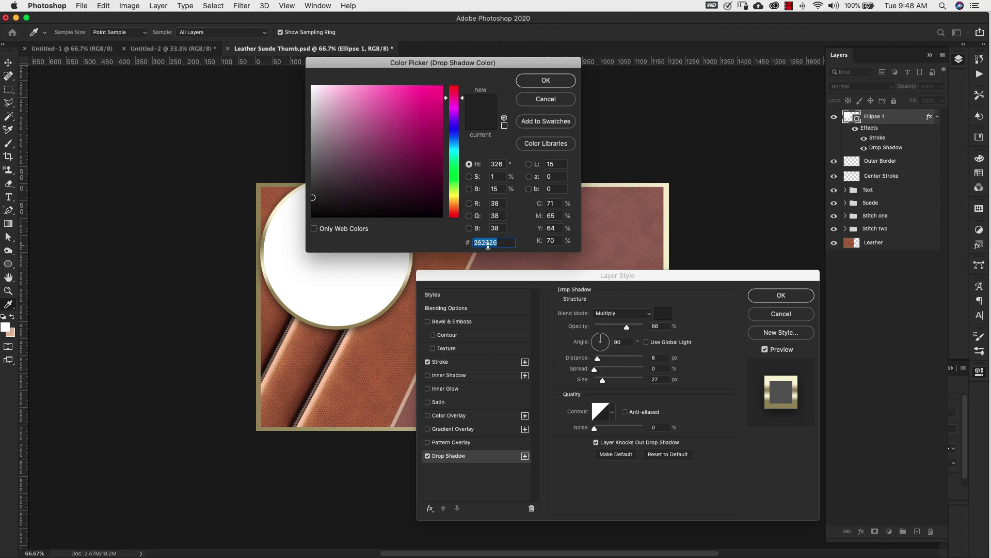
{"action": "left_click", "coordinate": [532, 81]}
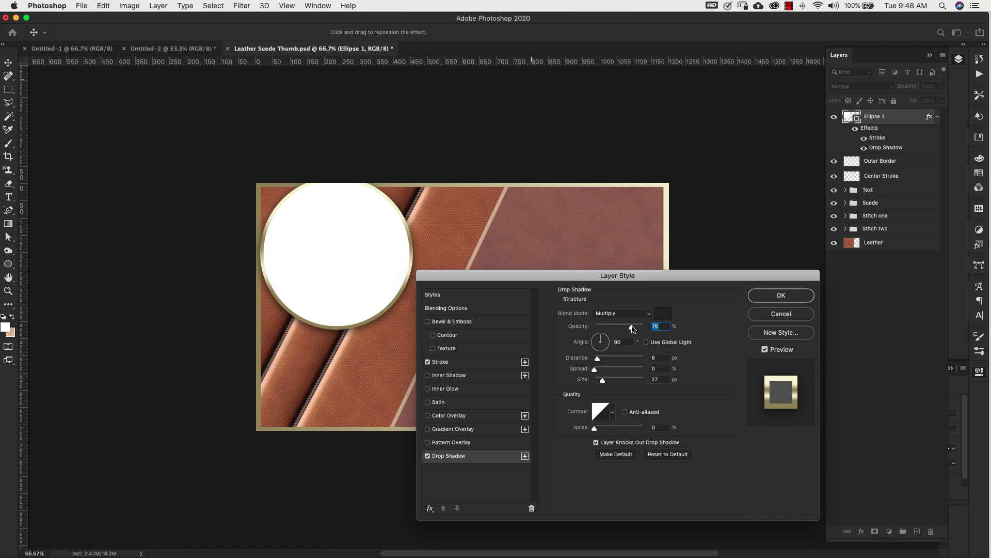
{"action": "mouse_move", "coordinate": [597, 359]}
{"action": "left_mouse_down"}
{"action": "mouse_move", "coordinate": [610, 359]}
{"action": "mouse_move", "coordinate": [601, 362]}
{"action": "left_mouse_up"}
{"action": "left_click", "coordinate": [602, 381]}
{"action": "type", "text": "30"}
- Add a leather Pattern Overlay at 200% scale and drag it to show a stitched seam
{"action": "left_click", "coordinate": [450, 442]}
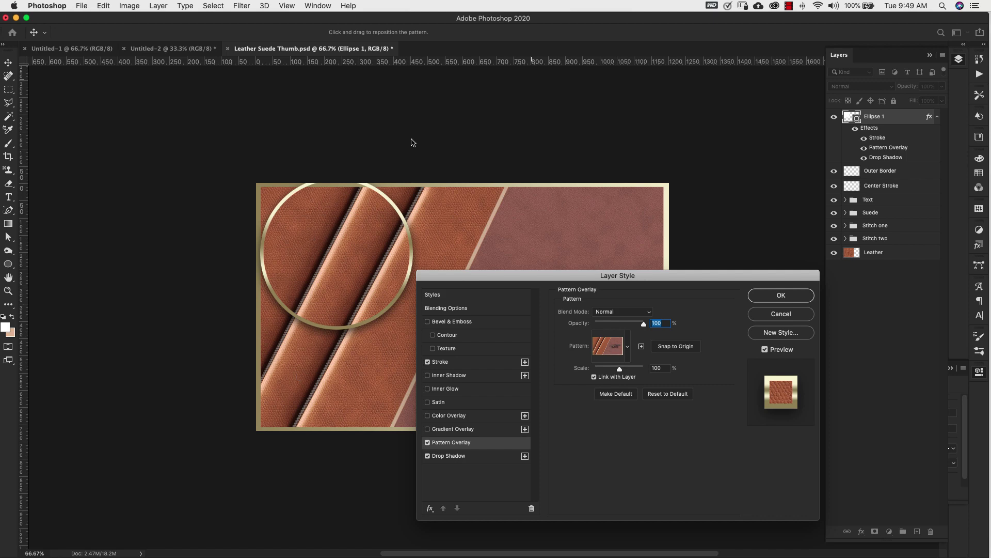
{"action": "key", "text": "Tab"}
{"action": "type", "text": "200"}
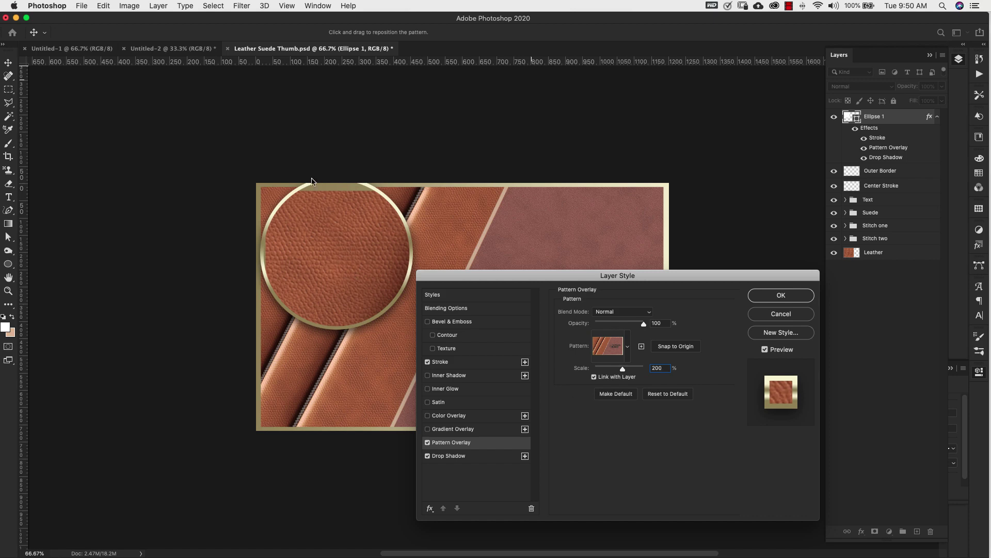
{"action": "left_click_drag", "start_coordinate": [317, 290], "coordinate": [284, 230]}
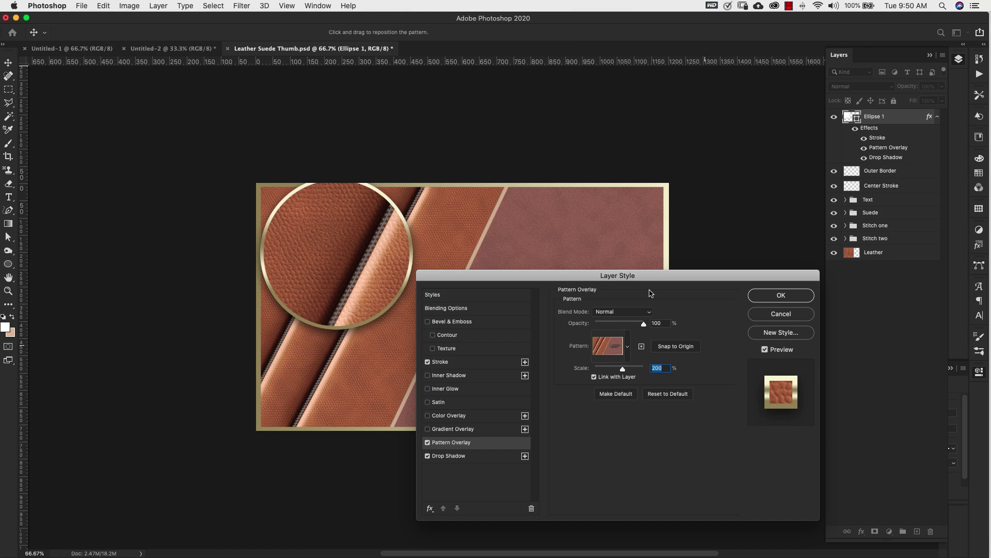
{"action": "left_click_drag", "start_coordinate": [356, 293], "coordinate": [293, 240]}
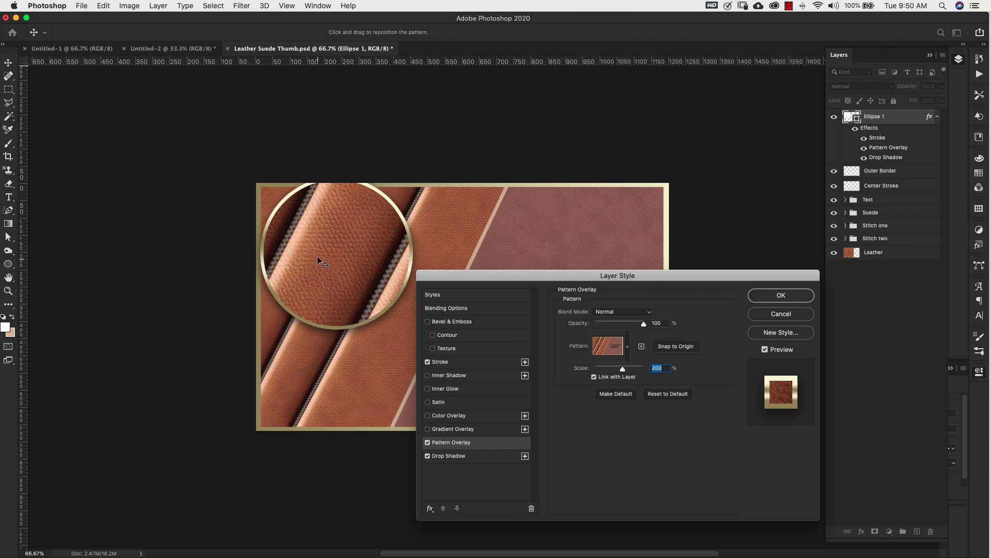
{"action": "left_click_drag", "start_coordinate": [317, 257], "coordinate": [348, 243]}
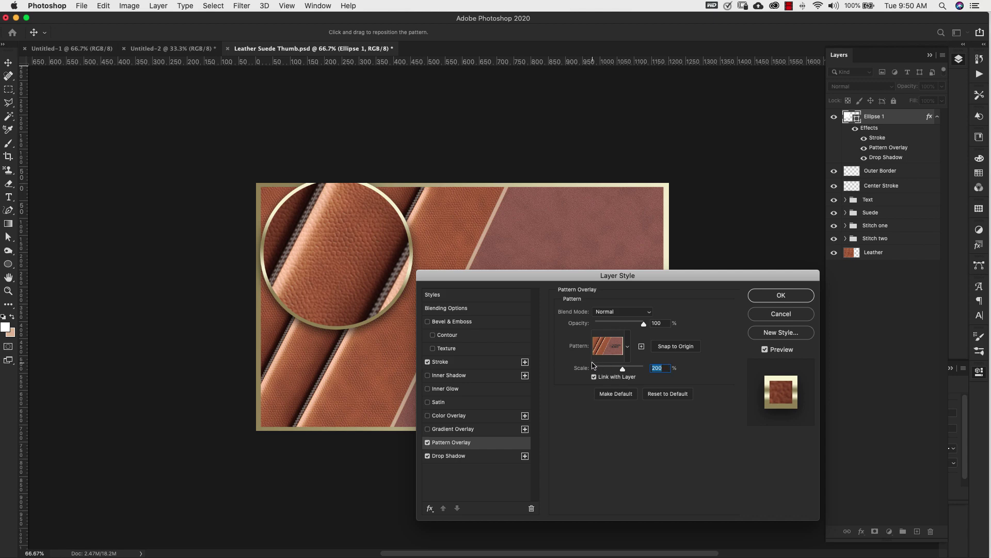
- Reduce the pattern scale to 175% and fine-tune the seam's position in the circle
{"action": "type", "text": "175"}
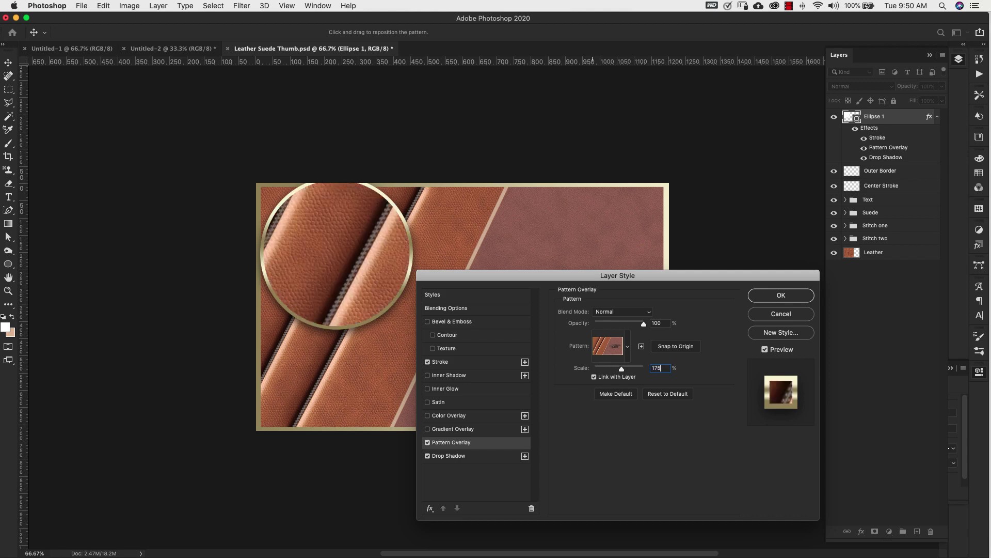
{"action": "left_click", "coordinate": [343, 259]}
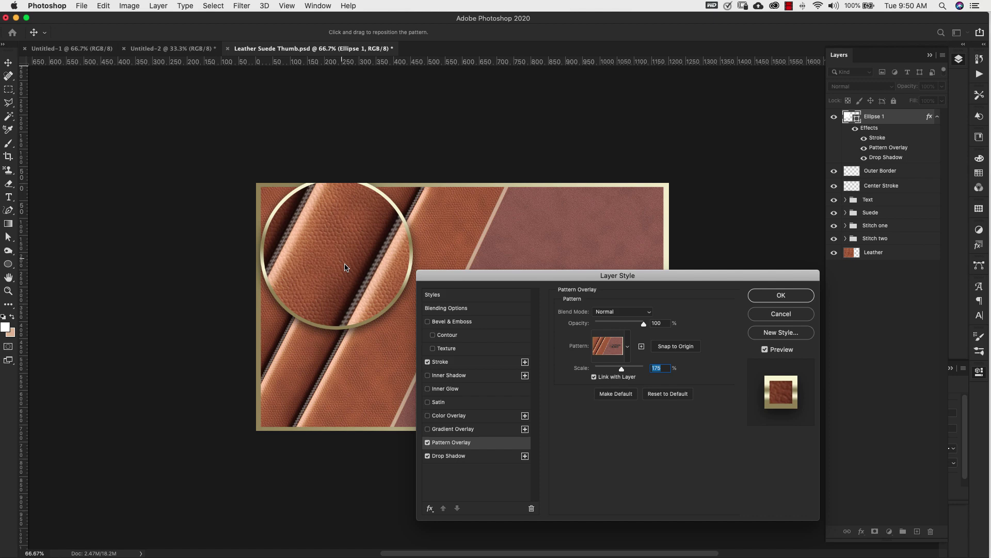
{"action": "left_click_drag", "start_coordinate": [345, 268], "coordinate": [340, 270]}
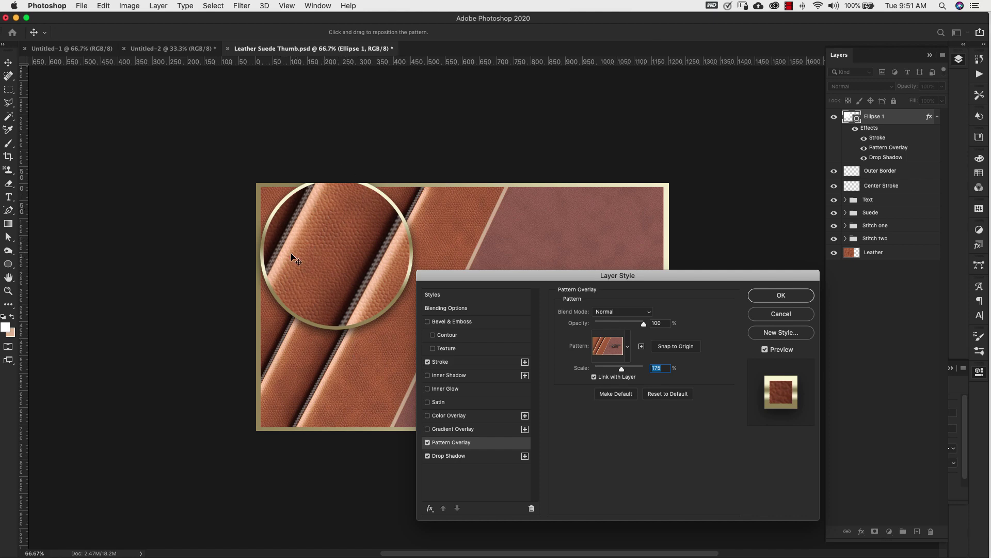
- Apply the layer style and collapse Ellipse 1's effects list
{"action": "left_click", "coordinate": [754, 296]}
{"action": "left_click", "coordinate": [888, 327]}
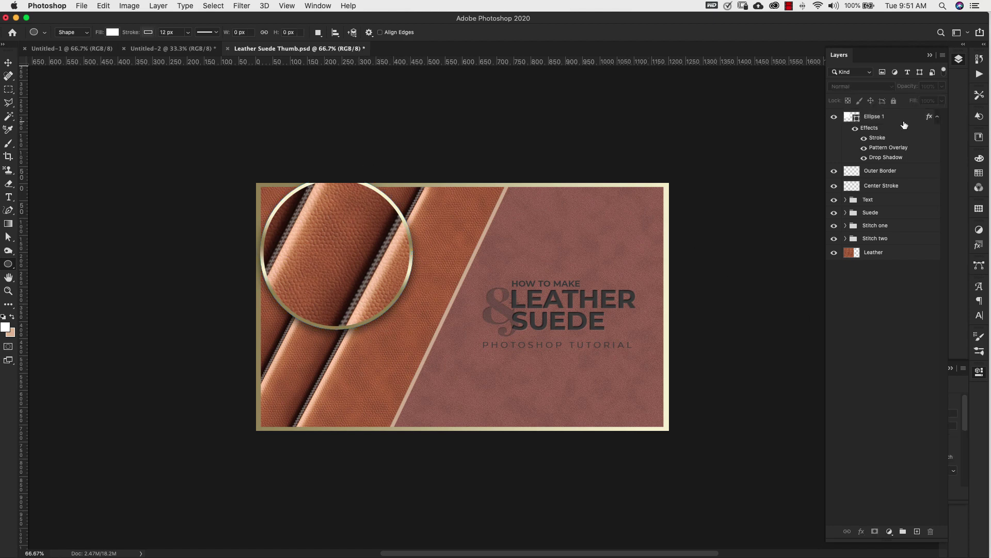
{"action": "left_click", "coordinate": [936, 118]}
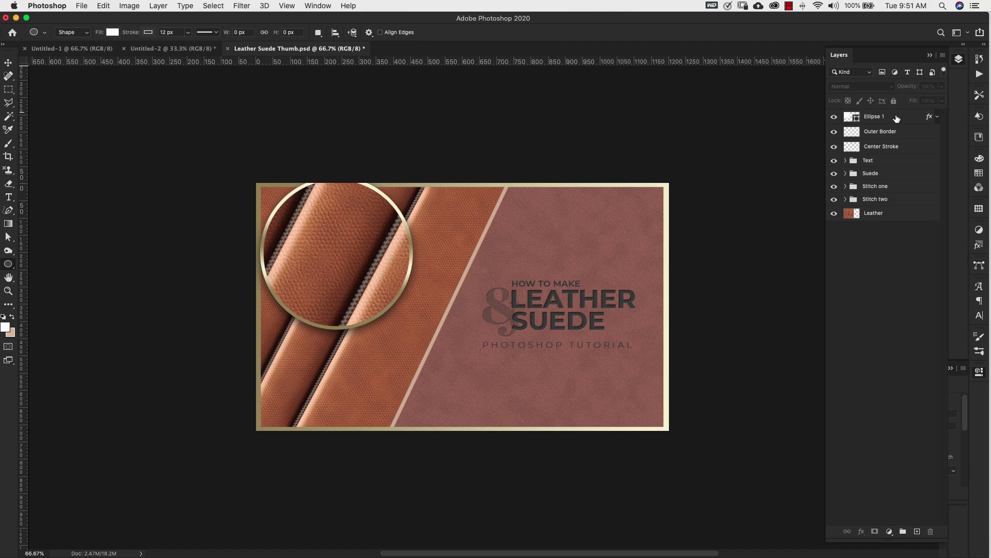
- Duplicate Ellipse 1 and move the copy onto the suede half's lower right
{"action": "left_click_drag", "start_coordinate": [903, 121], "coordinate": [905, 133]}
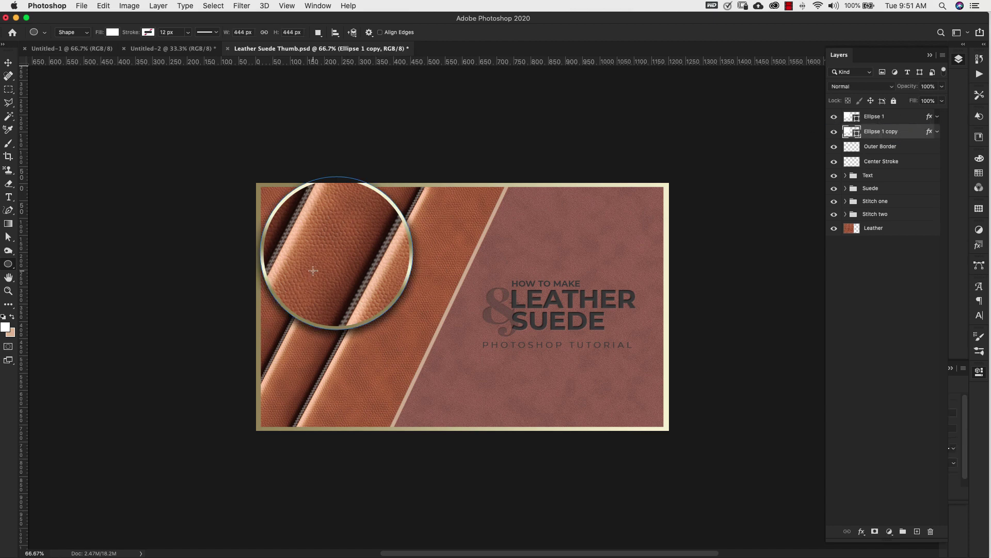
{"action": "key", "text": "v"}
{"action": "left_click_drag", "start_coordinate": [314, 268], "coordinate": [585, 377]}
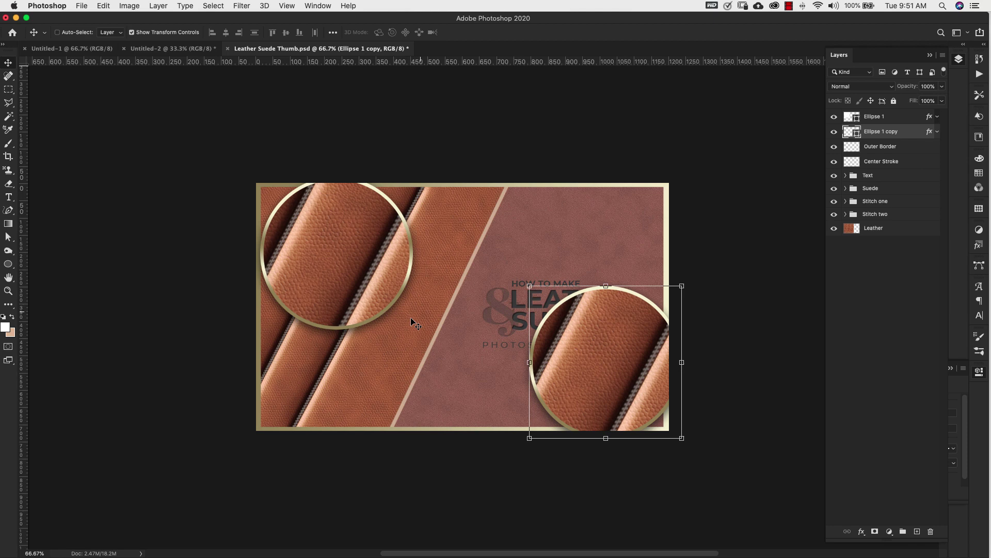
- Set Ellipse 1 copy's Pattern Overlay to 150% and centre the LEATHER SUEDE title in the ring
{"action": "left_click", "coordinate": [938, 133]}
{"action": "double_click", "coordinate": [888, 163]}
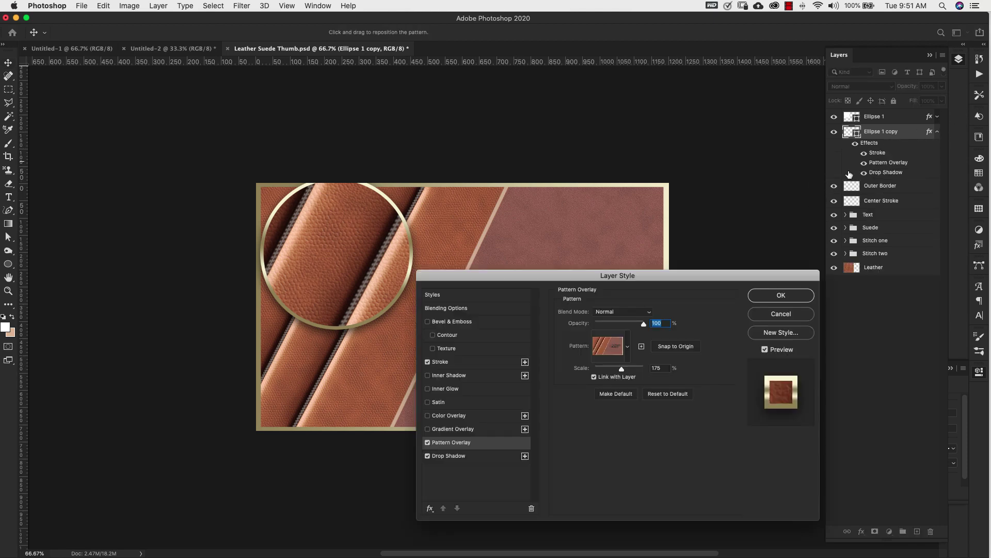
{"action": "left_click_drag", "start_coordinate": [743, 275], "coordinate": [382, 37]}
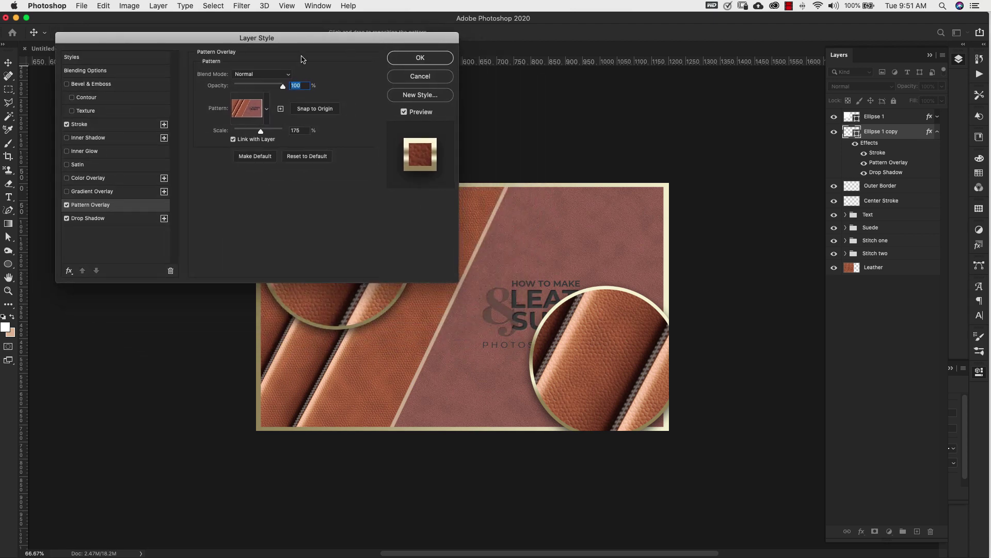
{"action": "left_click_drag", "start_coordinate": [613, 372], "coordinate": [586, 357]}
{"action": "left_click_drag", "start_coordinate": [615, 317], "coordinate": [577, 368]}
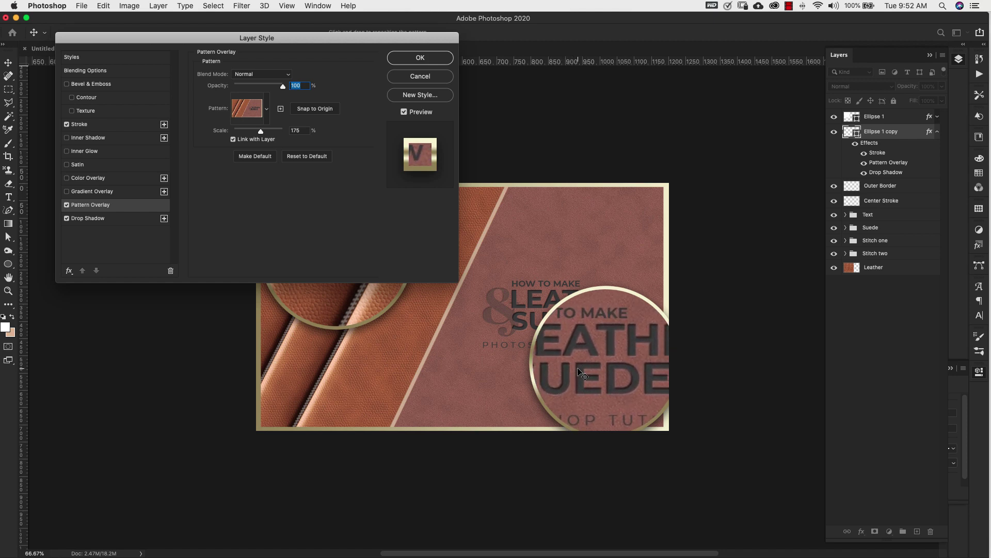
{"action": "left_click", "coordinate": [303, 131]}
{"action": "type", "text": "150"}
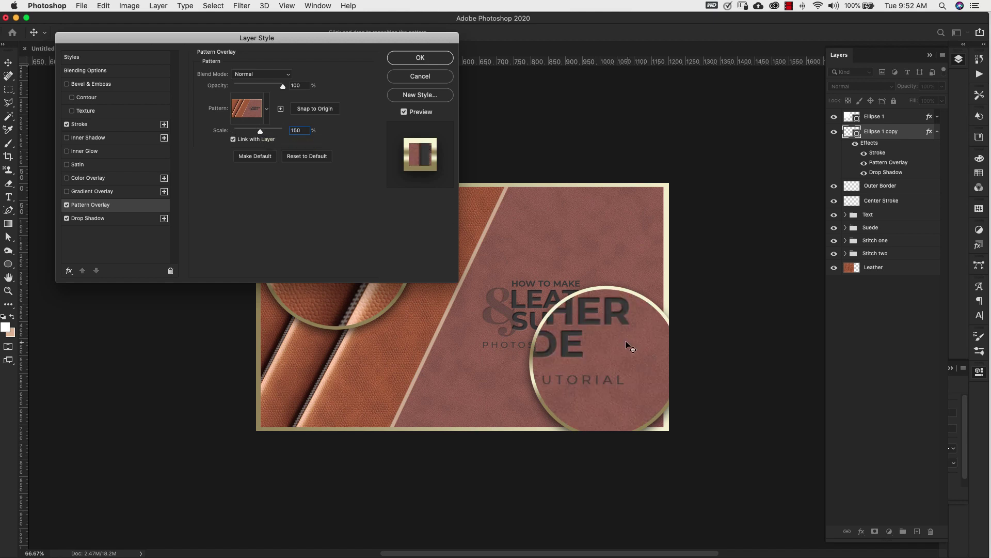
{"action": "left_click_drag", "start_coordinate": [625, 339], "coordinate": [682, 379]}
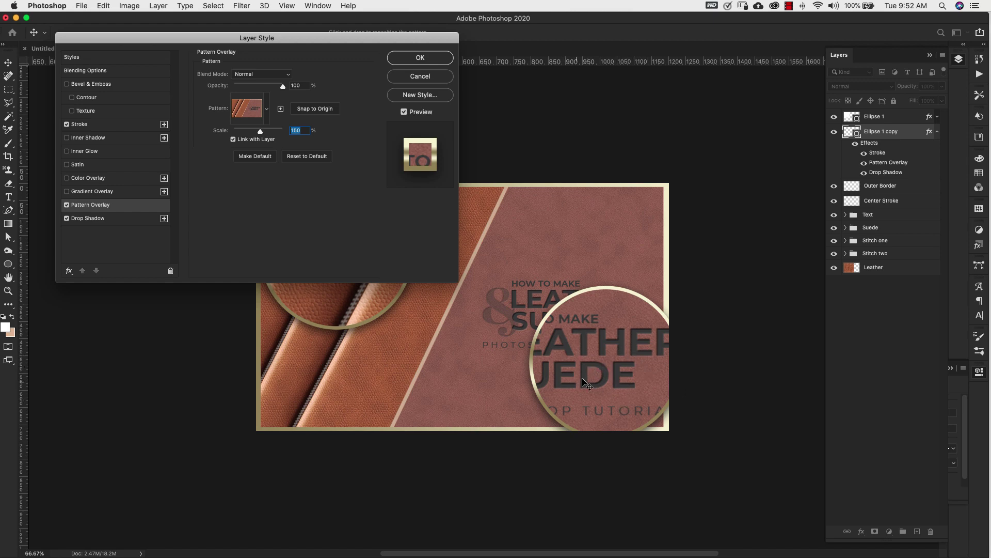
- Apply the Ellipse 1 copy pattern style, nudge that circle slightly down-right, then select the Leather layer
{"action": "key", "text": "Return"}
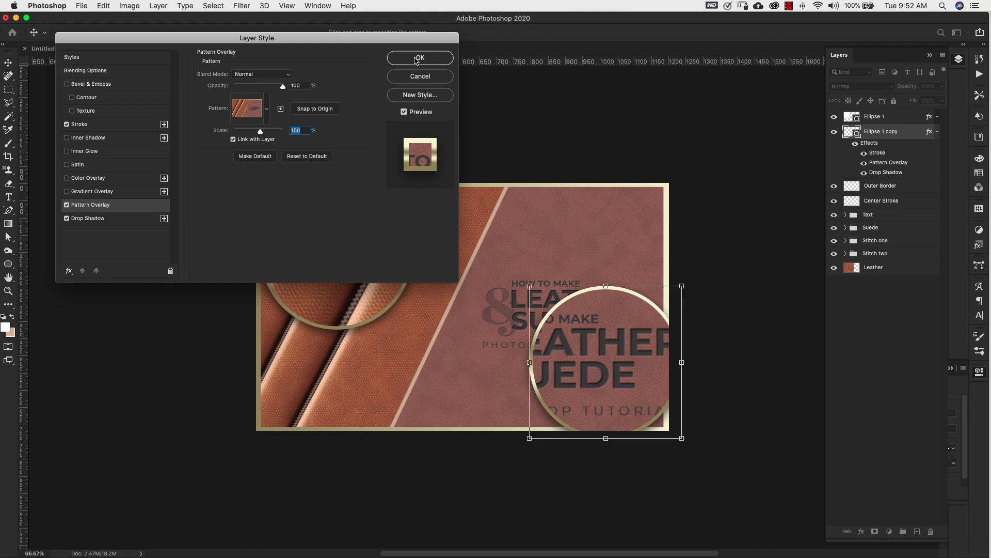
{"action": "key", "text": "alt+bracketright"}
{"action": "left_click", "coordinate": [879, 133]}
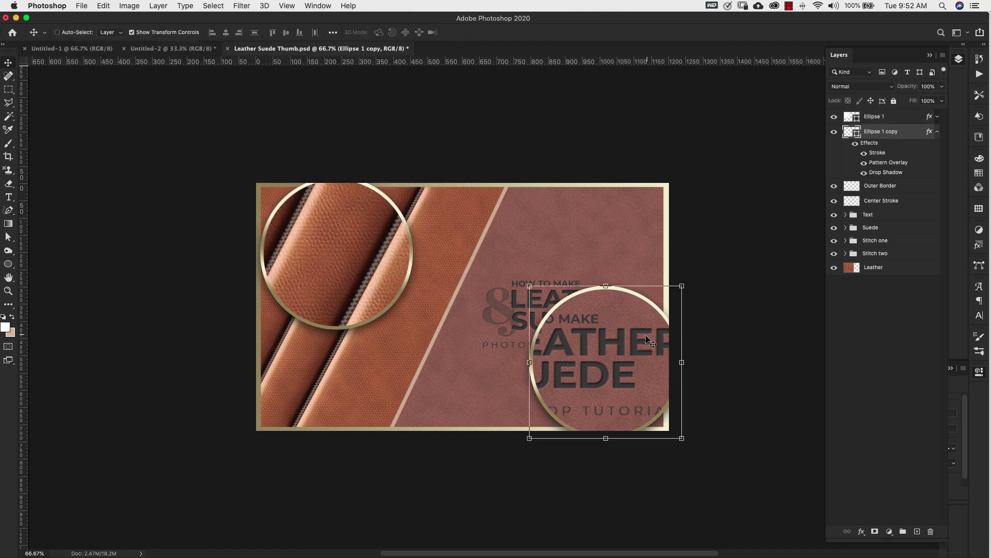
{"action": "left_click_drag", "start_coordinate": [647, 340], "coordinate": [653, 349]}
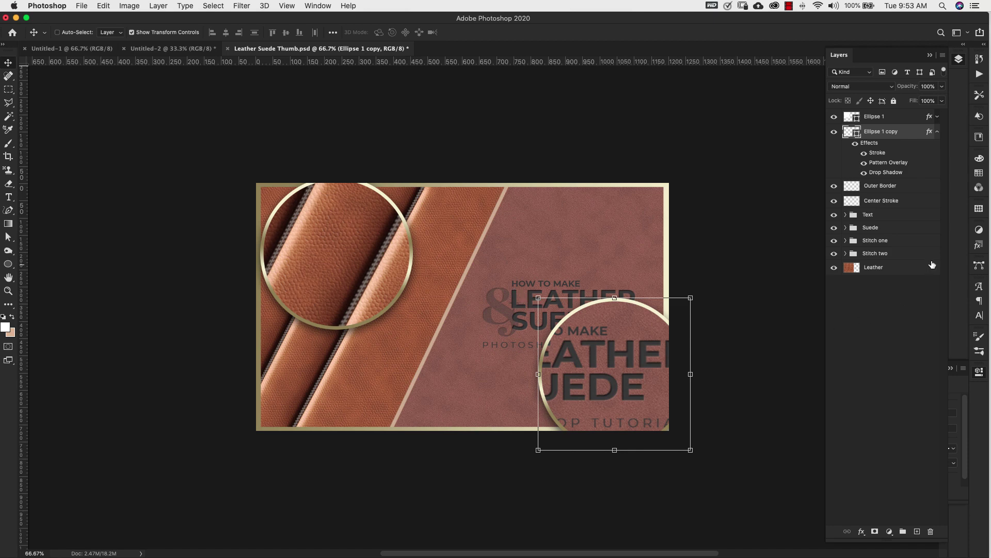
{"action": "left_click", "coordinate": [884, 262]}
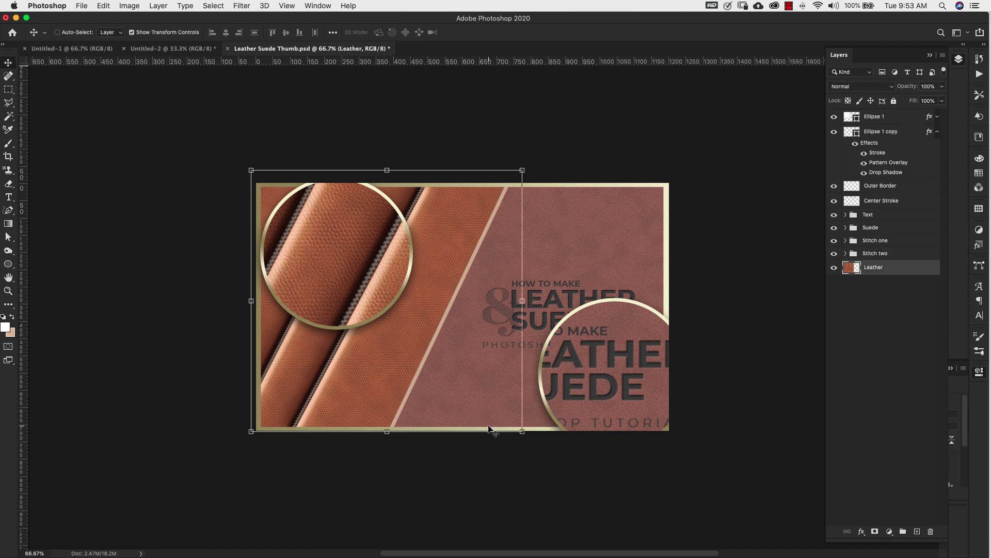